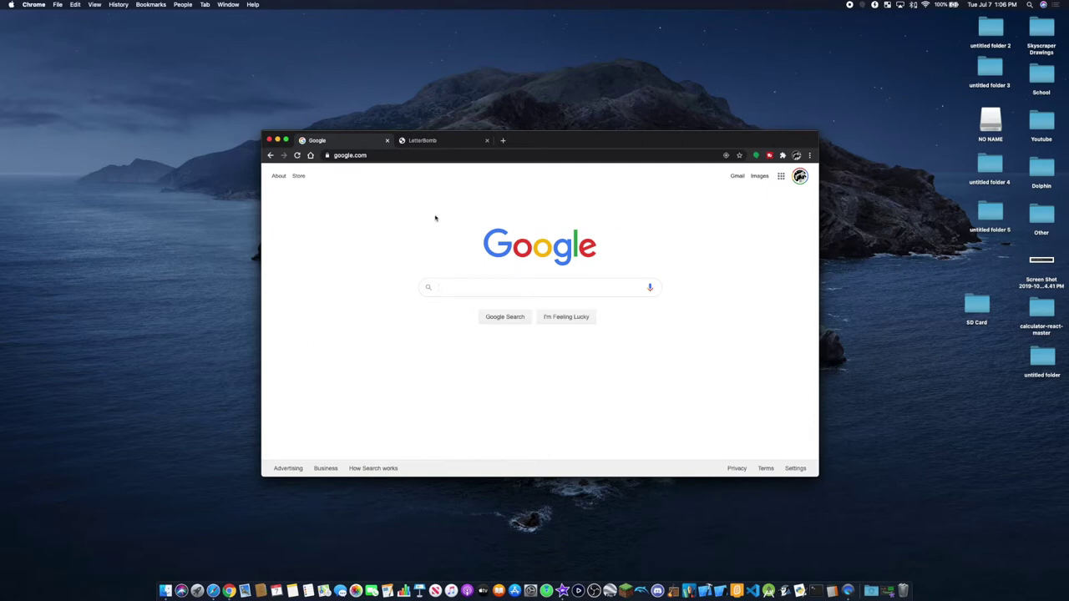
# - Switch to the LetterBomb page at please.hackmii.com and check its web address
pyautogui.click(431, 141)
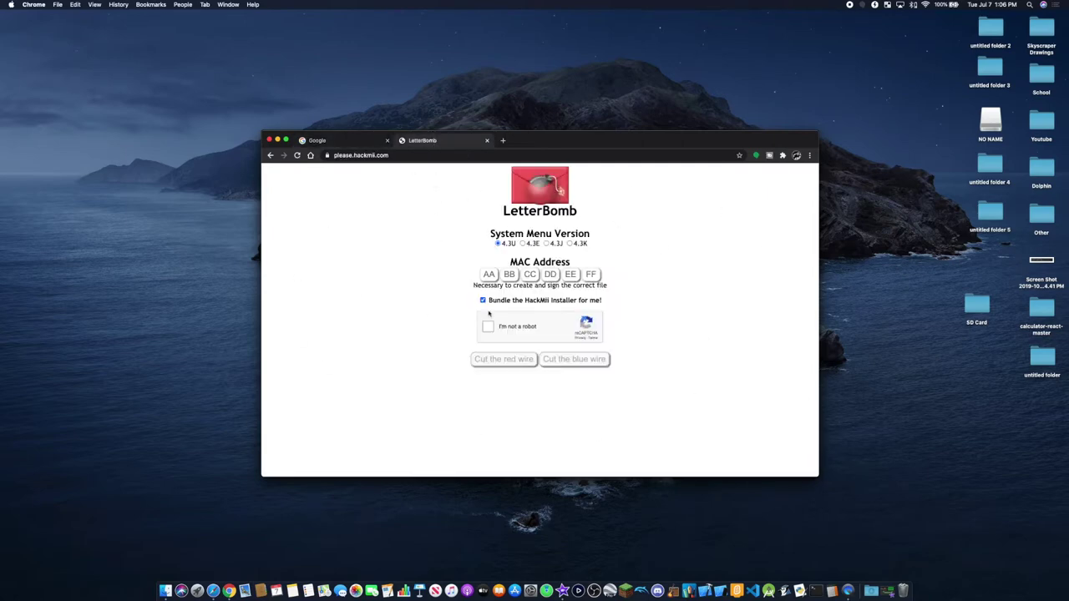
pyautogui.click(415, 156)
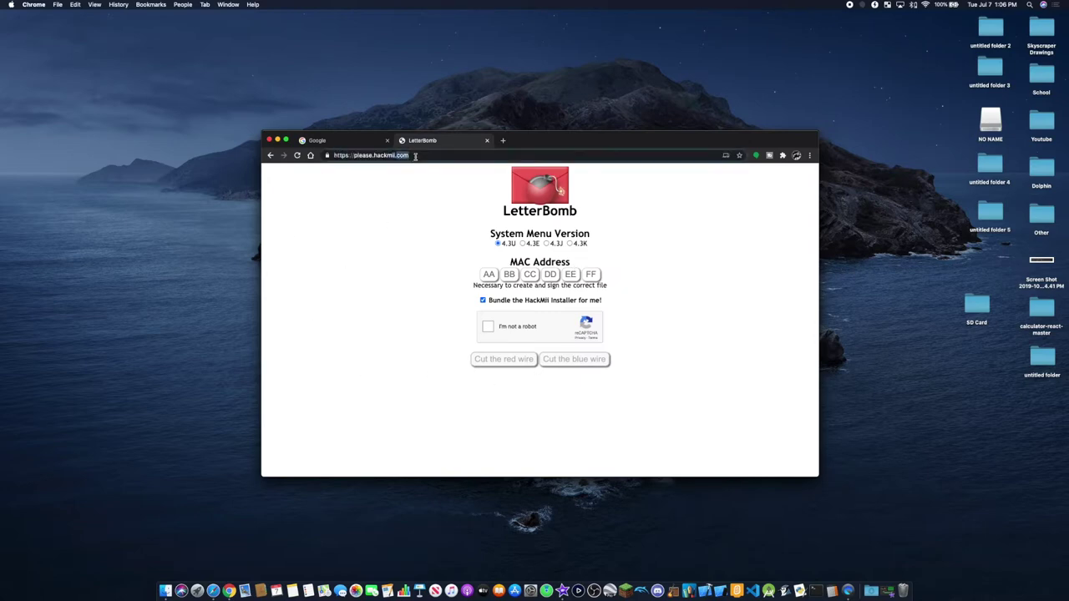
pyautogui.click(380, 280)
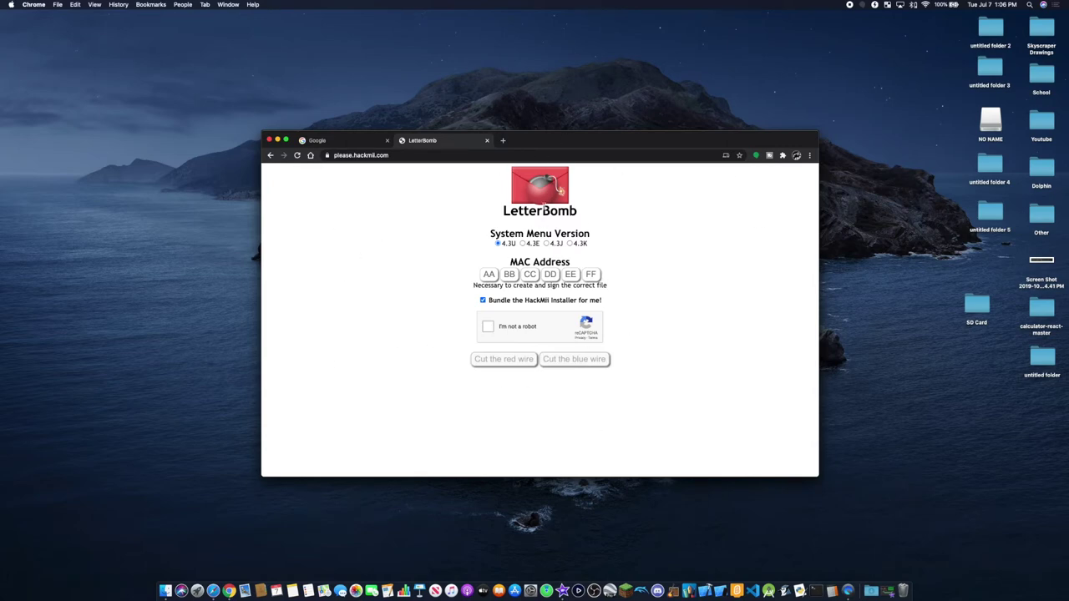
# - Examine the LetterBomb heading and the System Menu Version and MAC Address sections of the page
pyautogui.doubleClick(542, 206)
pyautogui.click(460, 231)
pyautogui.doubleClick(544, 213)
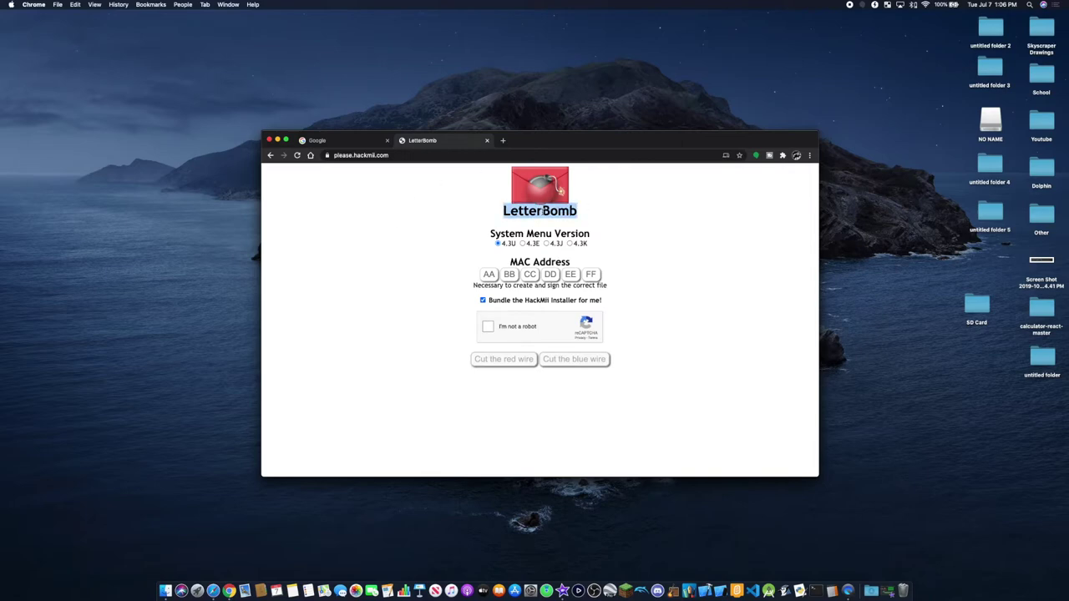
pyautogui.click(543, 212)
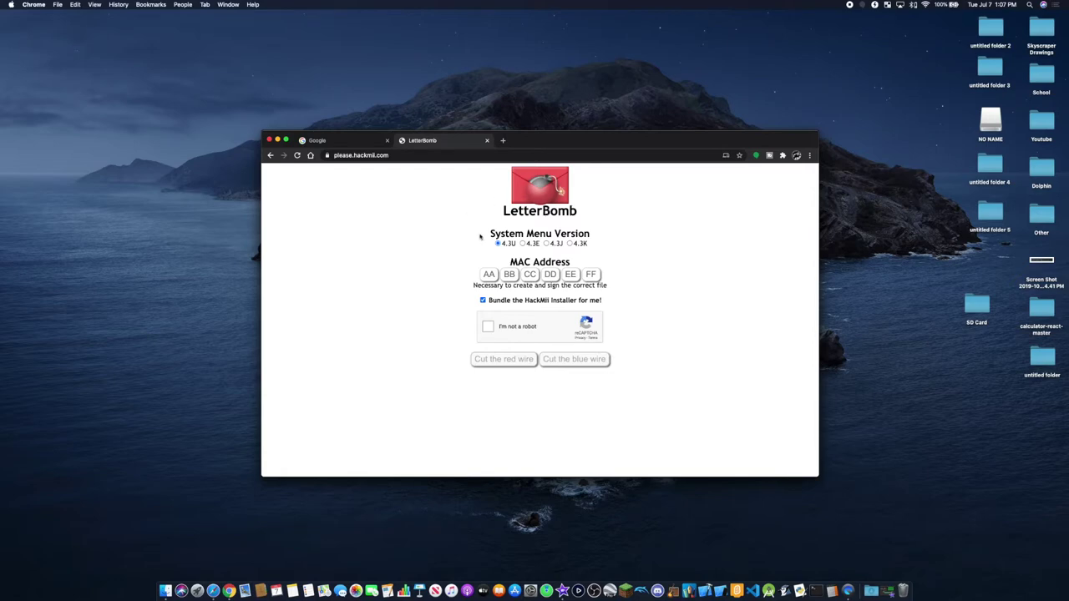
pyautogui.tripleClick(547, 236)
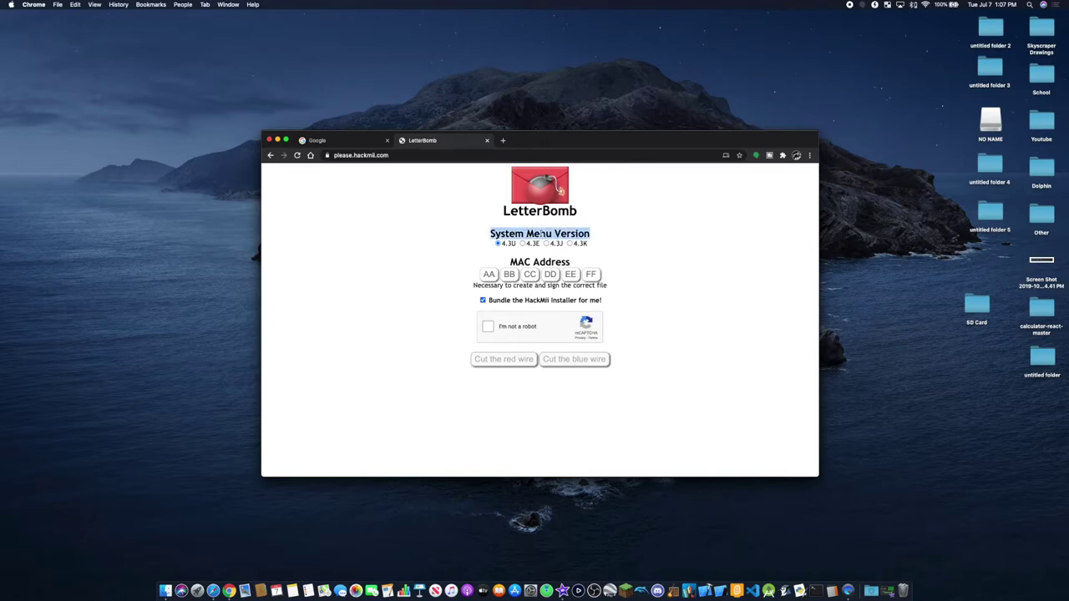
pyautogui.click(521, 228)
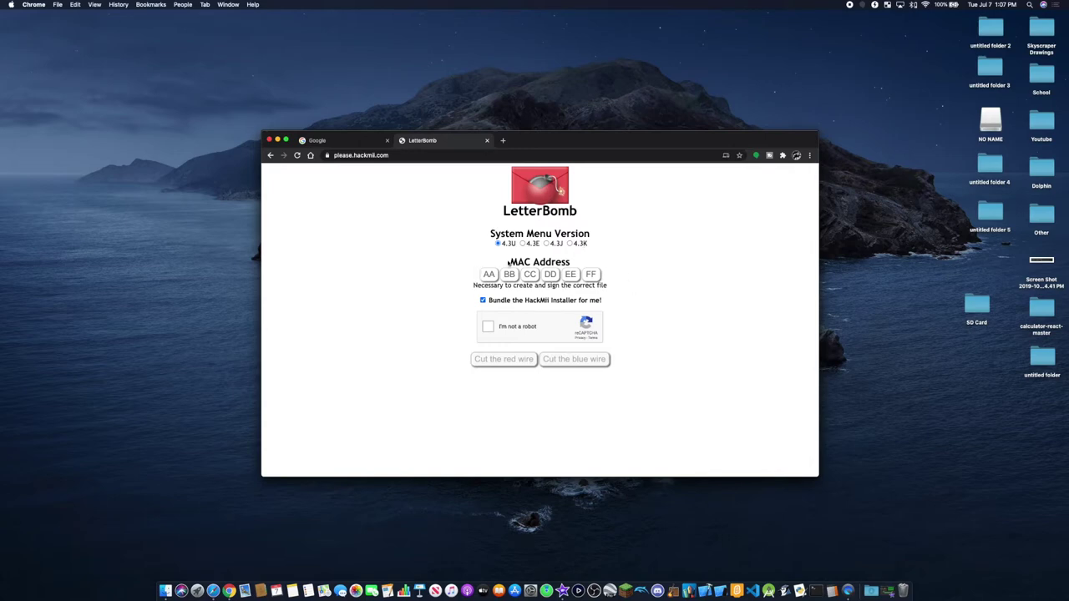
pyautogui.moveTo(509, 264); pyautogui.dragTo(617, 286)
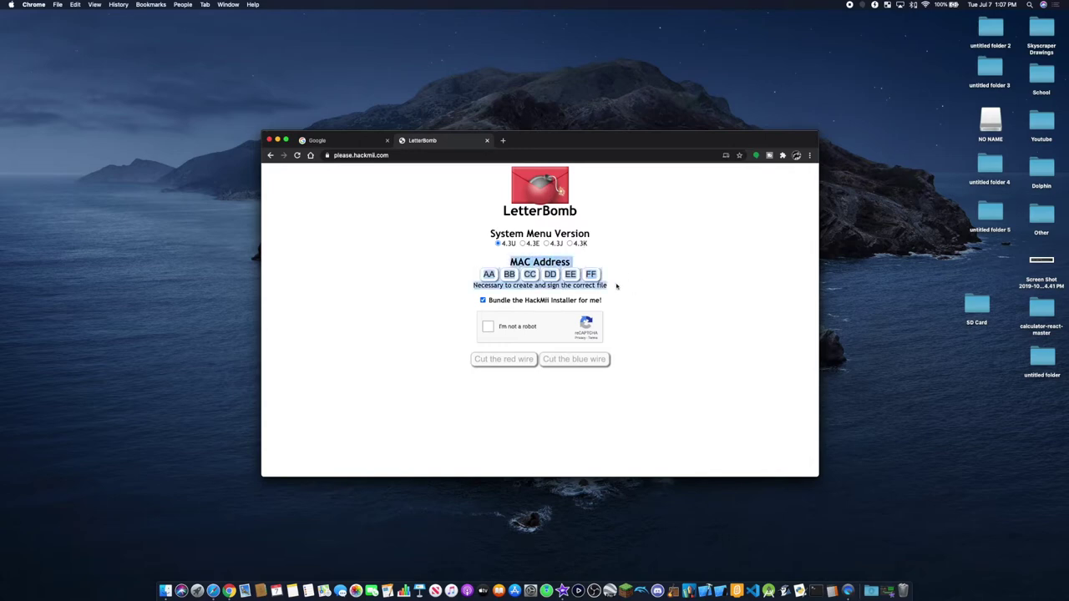
pyautogui.click(617, 287)
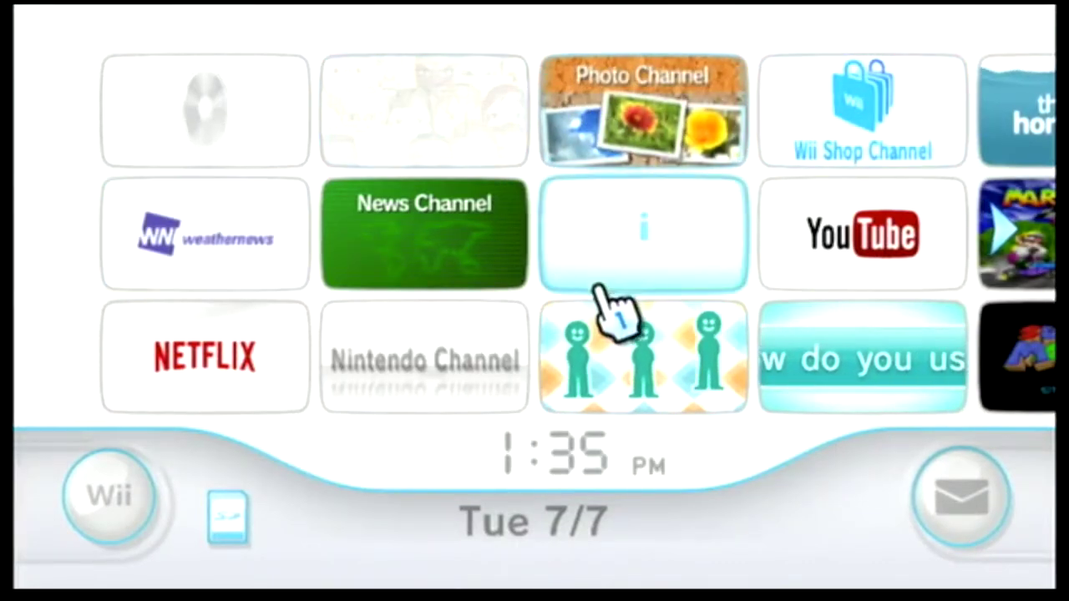
# - Switch to the Wii Menu, open Wii System Settings to check the system version, and go on to the second settings page
pyautogui.click(105, 494)
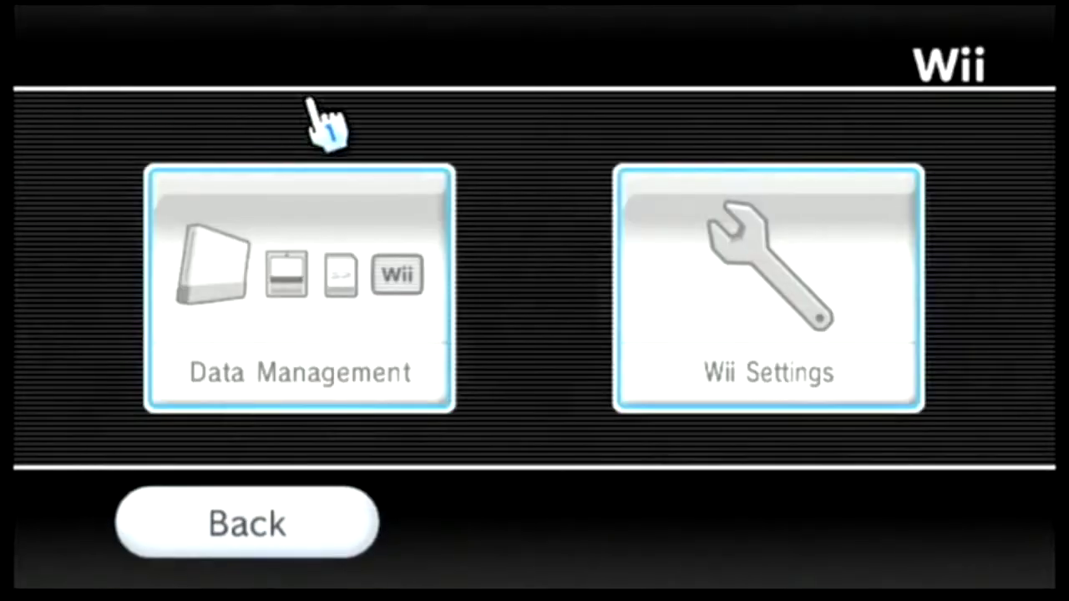
pyautogui.click(869, 313)
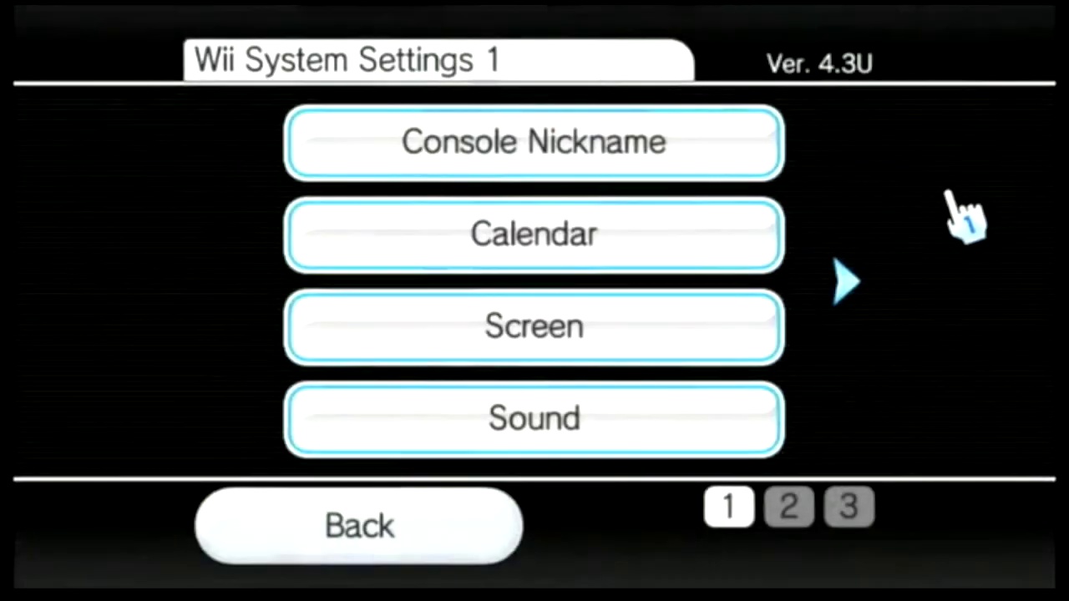
pyautogui.press('Right')
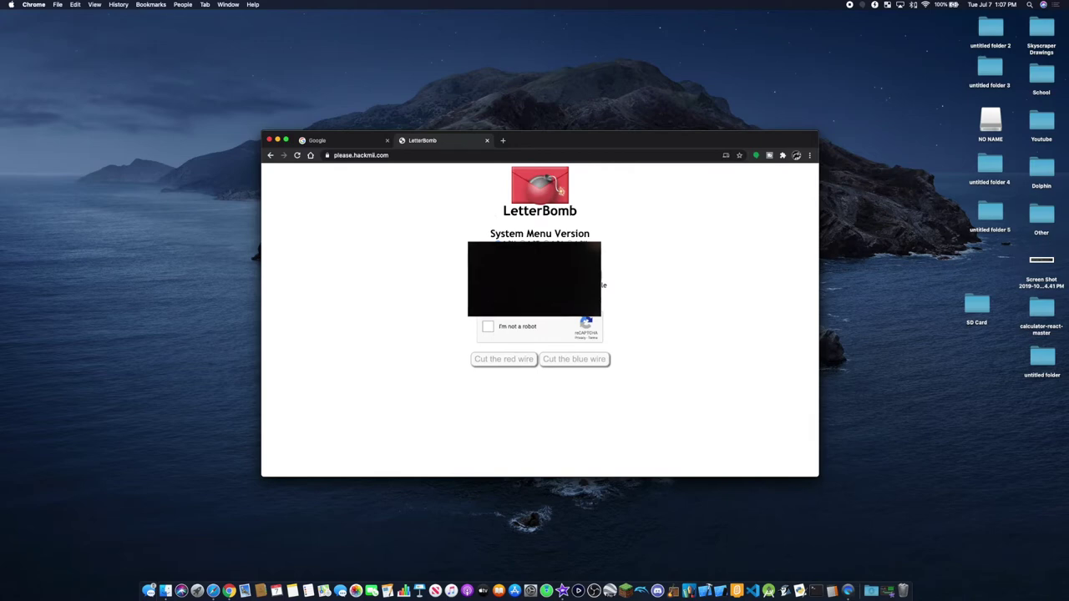
# - Complete the robot check on the LetterBomb page, cut the blue wire, and save the LetterBomb zip archive to the Desktop
pyautogui.click(487, 327)
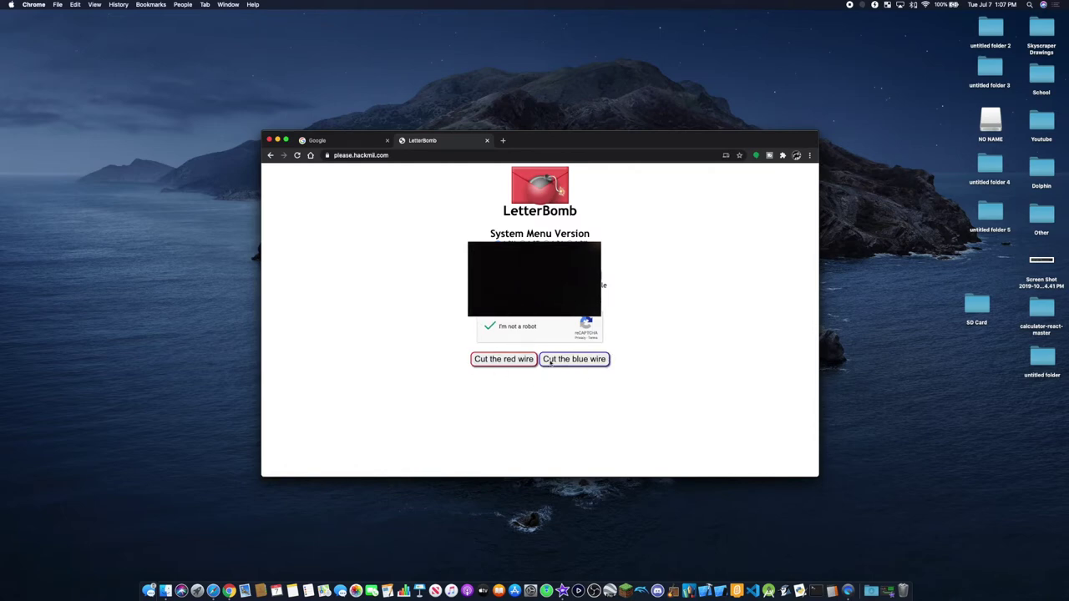
pyautogui.click(552, 360)
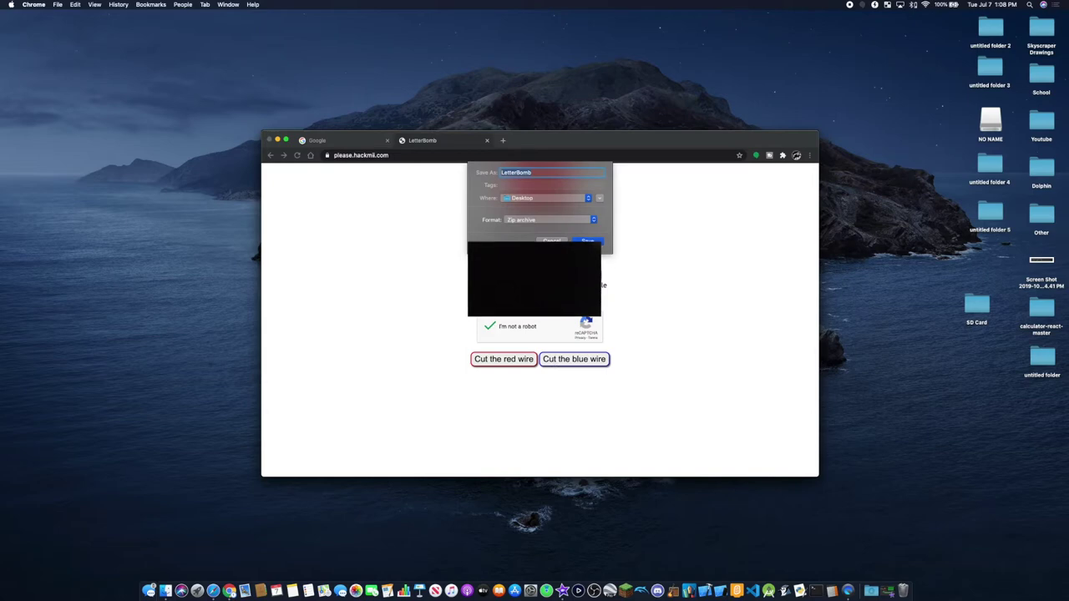
pyautogui.press('Return')
# - Move LetterBomb.zip to the middle of the desktop, extract it, and open the extracted LetterBomb folder
pyautogui.moveTo(1044, 451); pyautogui.dragTo(566, 263)
pyautogui.press('super+alt+h')
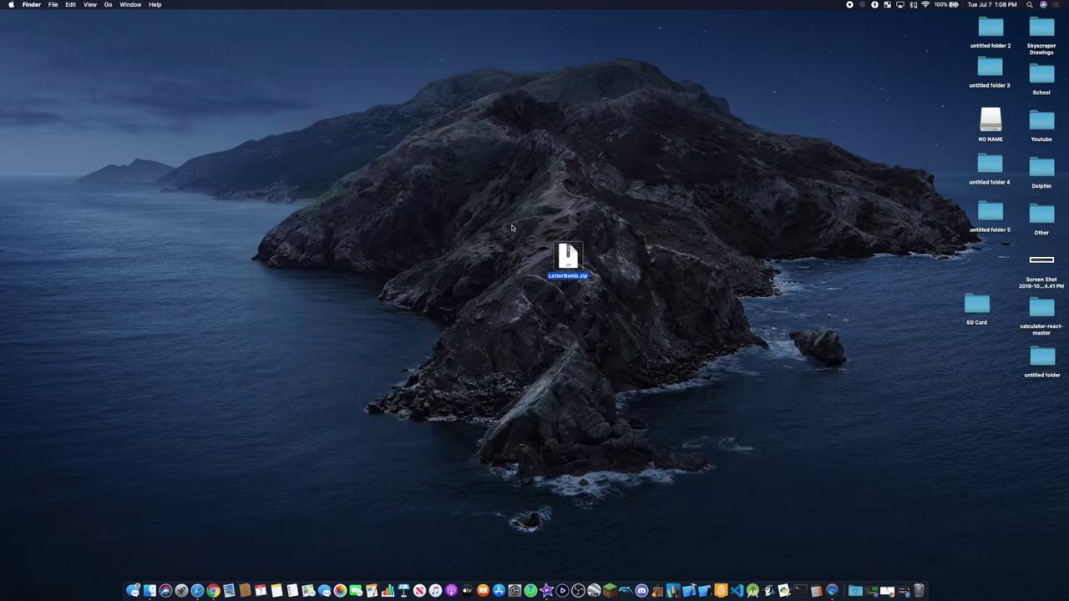
pyautogui.moveTo(511, 225); pyautogui.dragTo(627, 298)
pyautogui.doubleClick(562, 256)
pyautogui.doubleClick(585, 266)
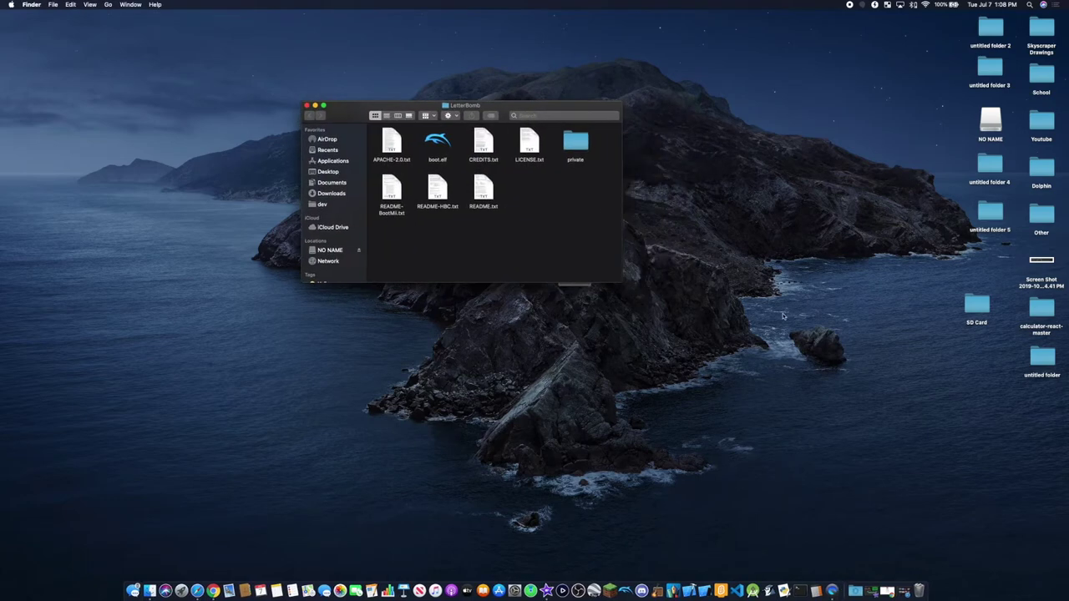
# - Open the SD Card folder and move all the LetterBomb files into it, including boot.elf and the private folder
pyautogui.moveTo(972, 311); pyautogui.dragTo(734, 270)
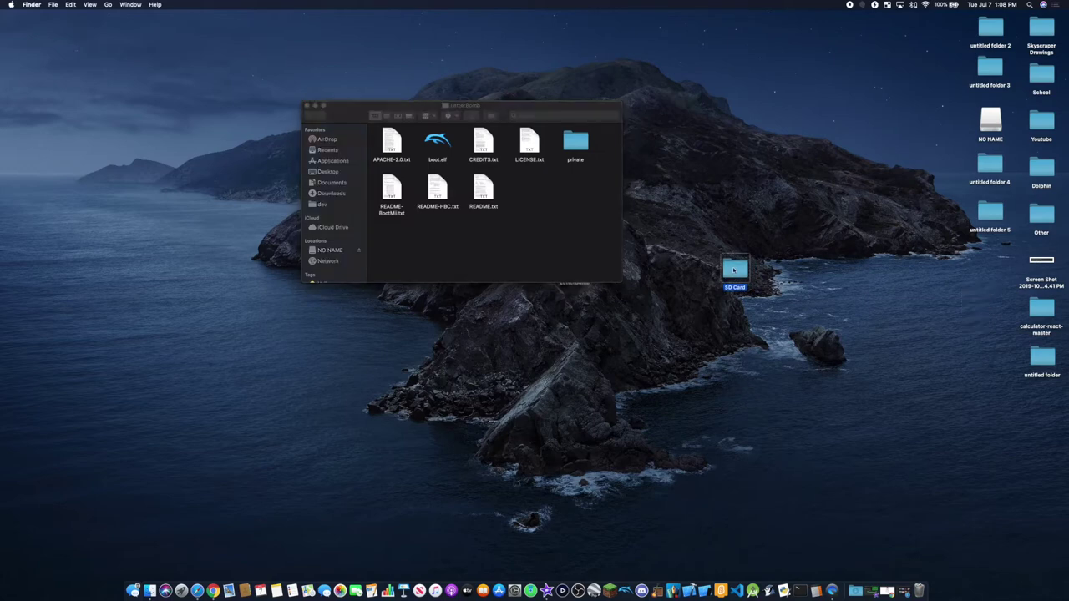
pyautogui.doubleClick(734, 270)
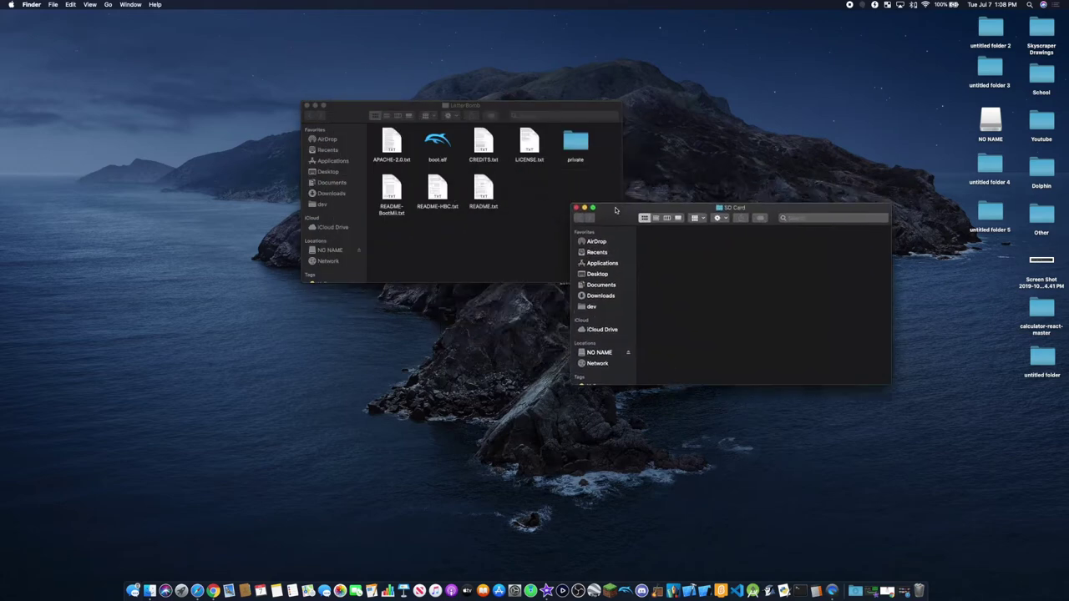
pyautogui.moveTo(598, 232); pyautogui.dragTo(373, 125)
pyautogui.moveTo(389, 138); pyautogui.dragTo(818, 308)
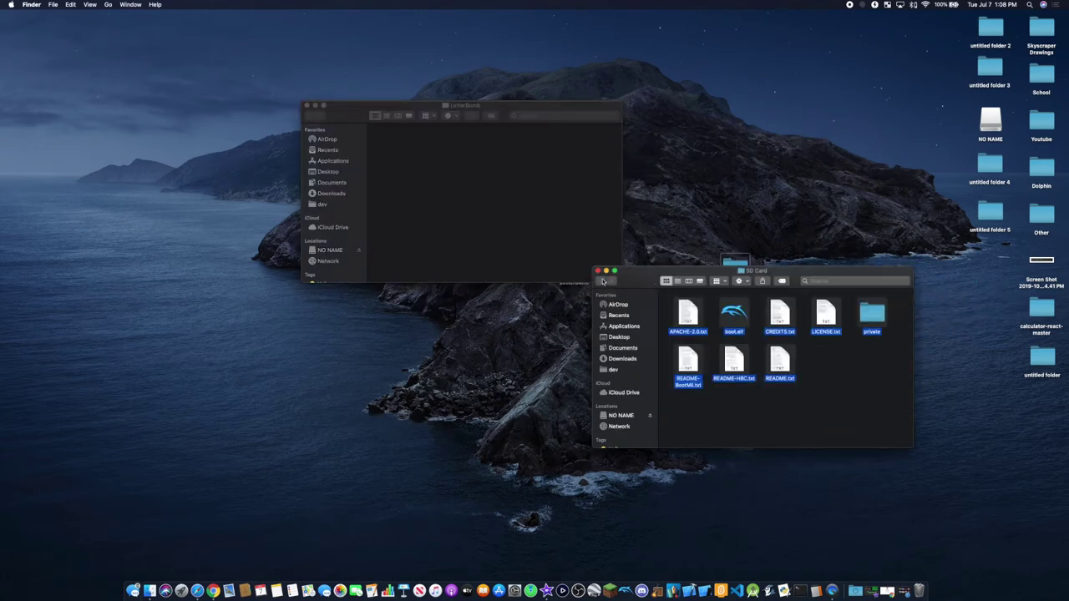
pyautogui.click(308, 107)
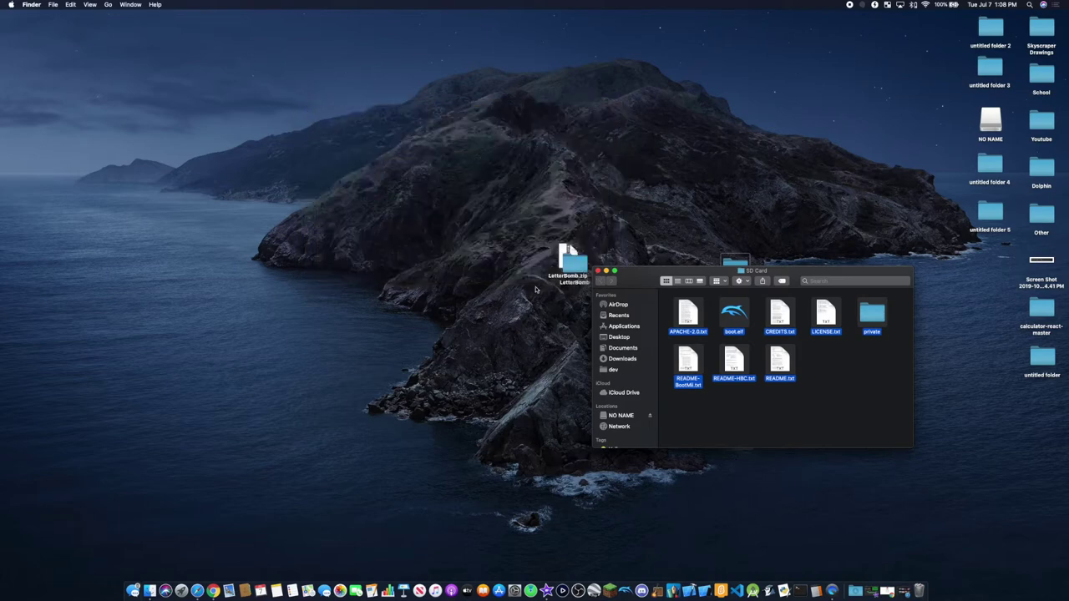
pyautogui.click(826, 376)
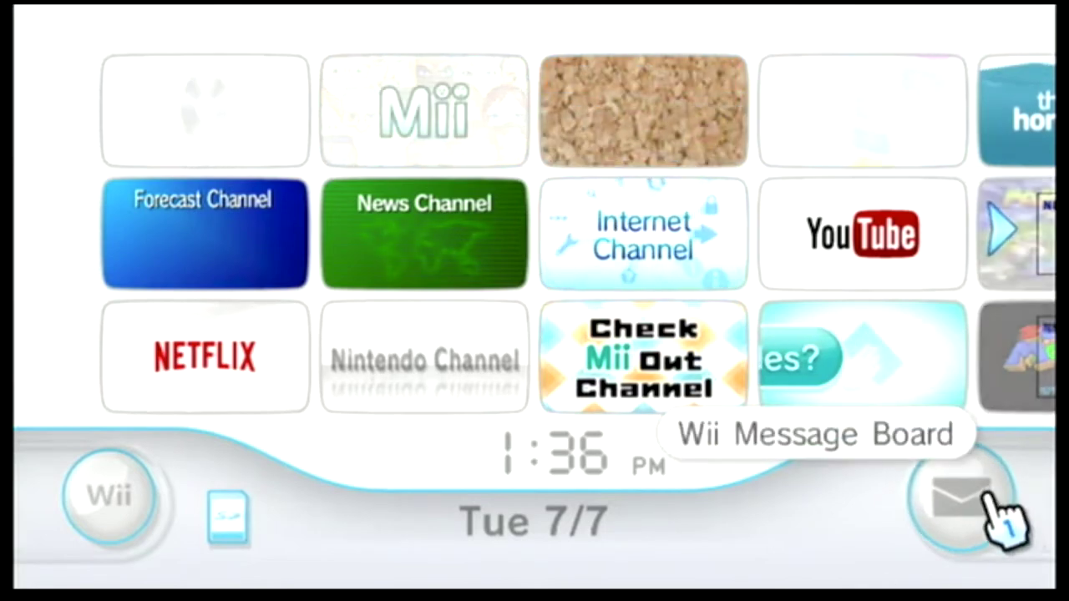
# - Switch to the Wii Menu and open the calendar of the Wii Message Board
pyautogui.click(957, 489)
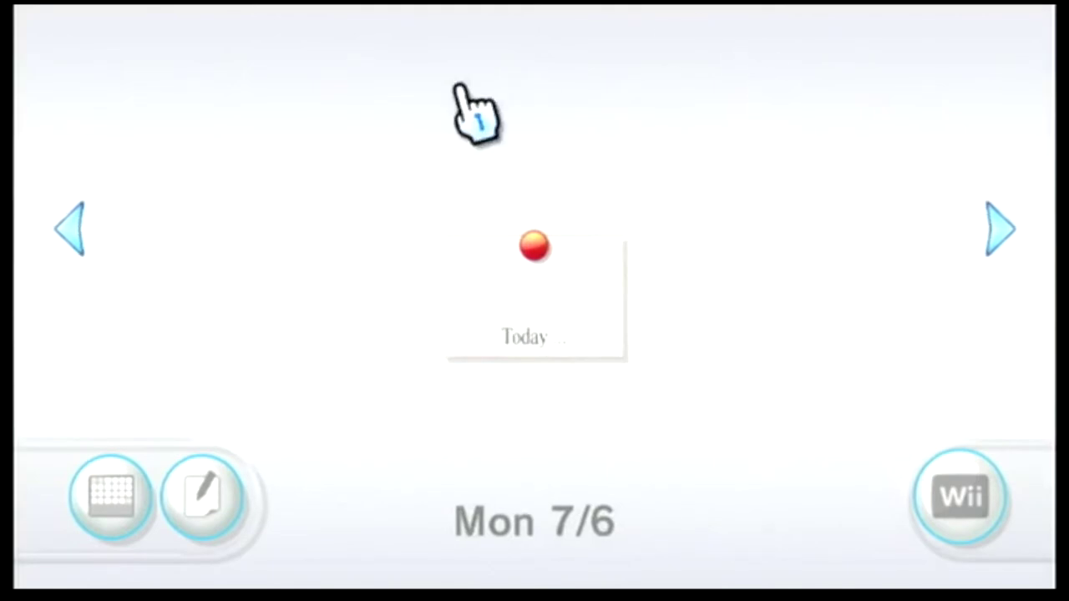
pyautogui.press('Left')
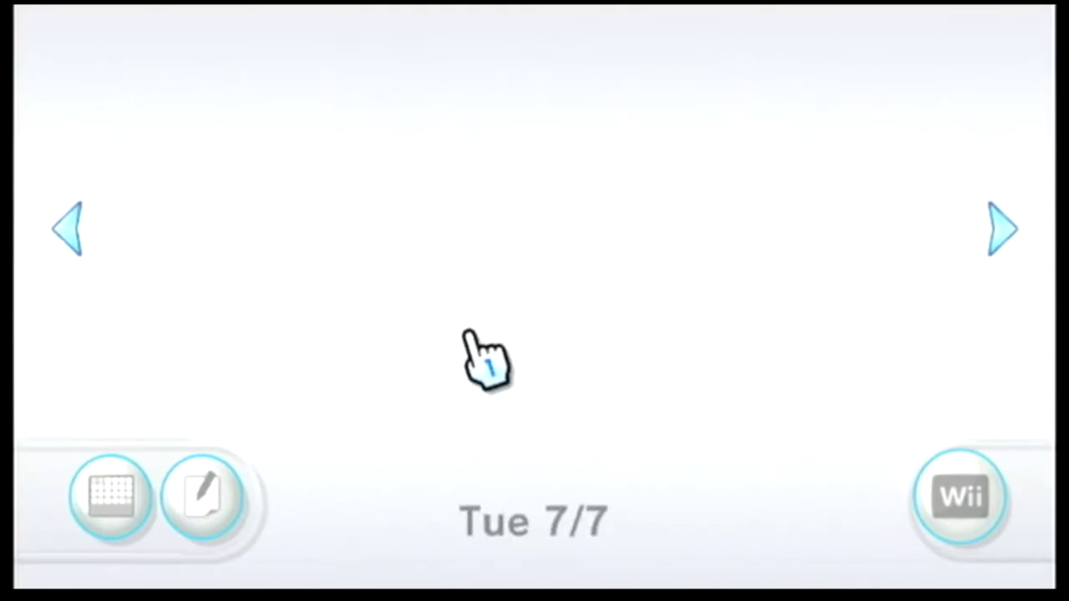
pyautogui.click(113, 493)
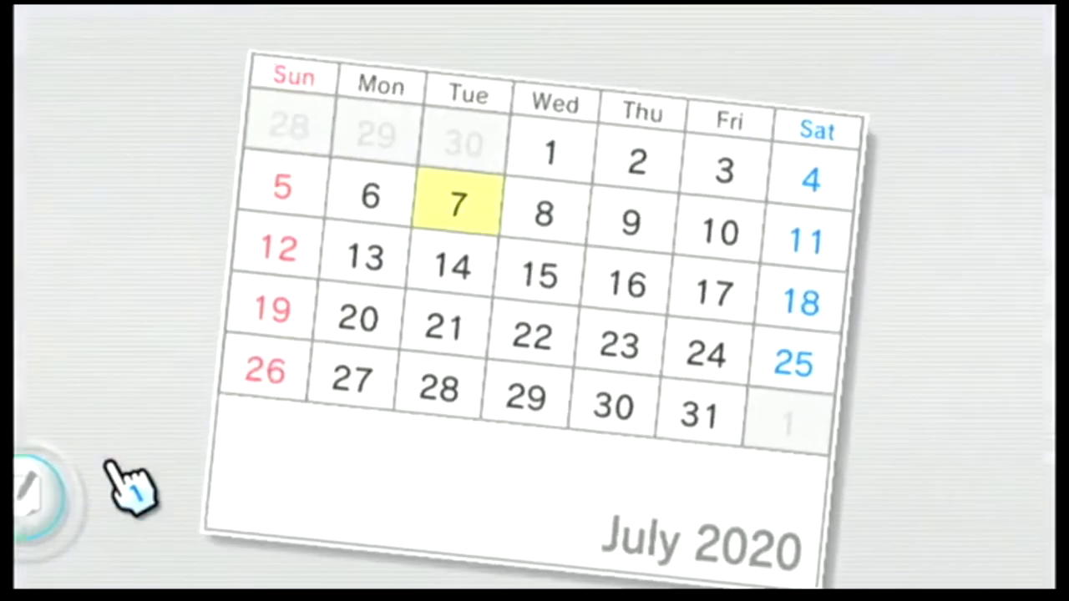
# - Go back through the message board calendar from July 2020 to May 2017
pyautogui.press('Left')
pyautogui.press('Left')
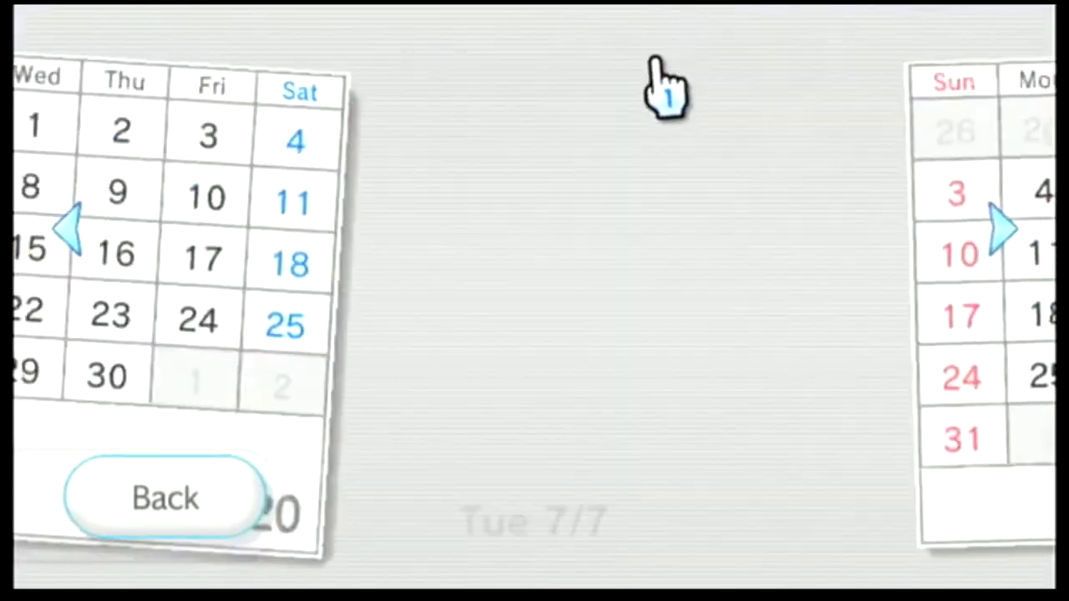
pyautogui.press('Left')
pyautogui.press('Left')
pyautogui.press('Left')
pyautogui.press('Left')
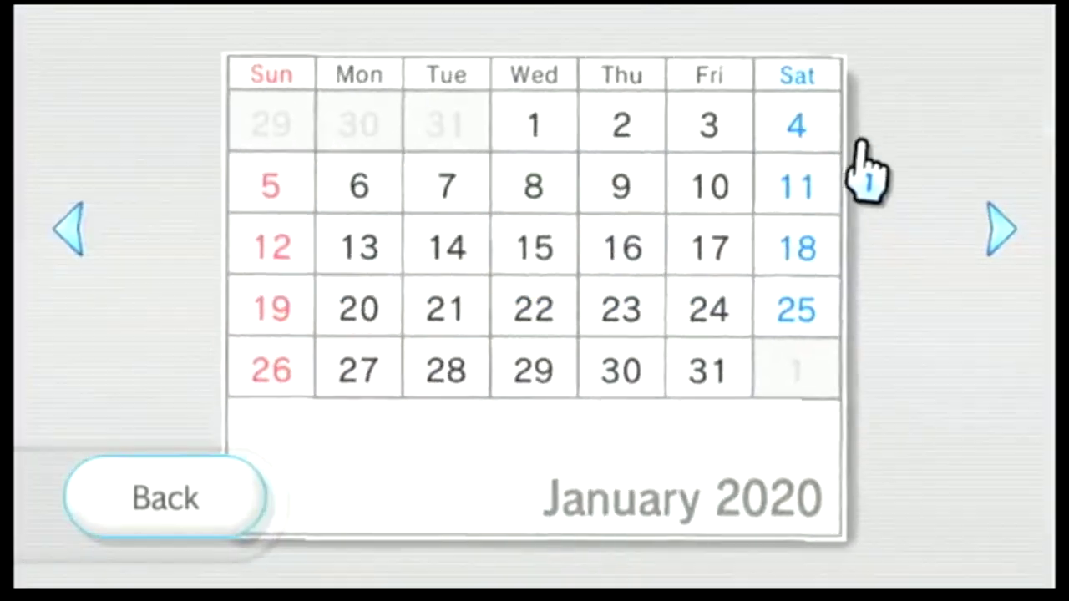
pyautogui.press('Left')
pyautogui.press('Left')
pyautogui.press('Left')
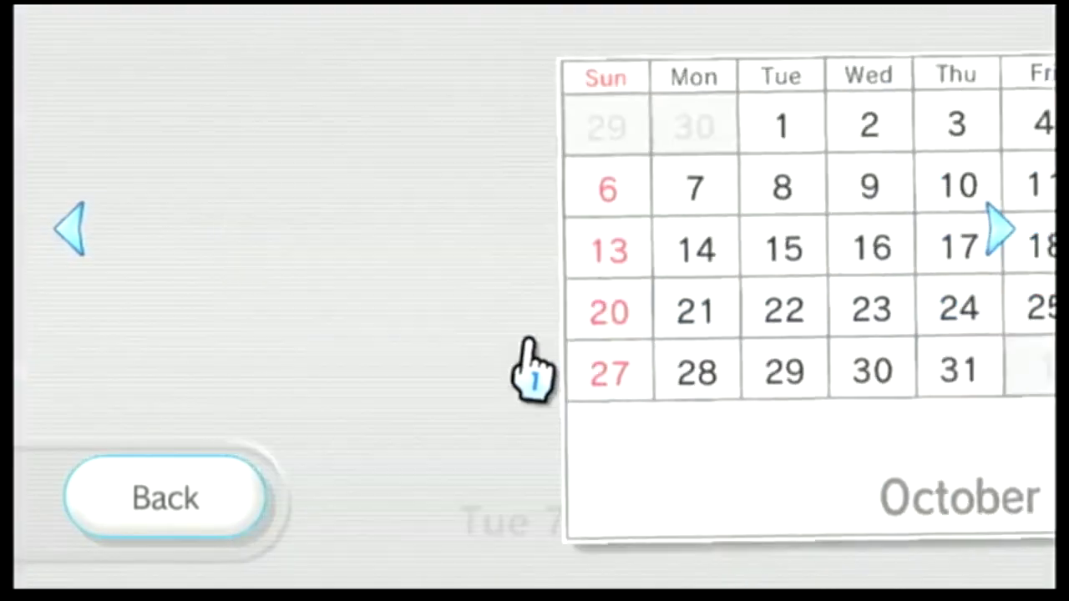
pyautogui.press('Left')
pyautogui.press('Left')
pyautogui.press('Left')
pyautogui.press('Left')
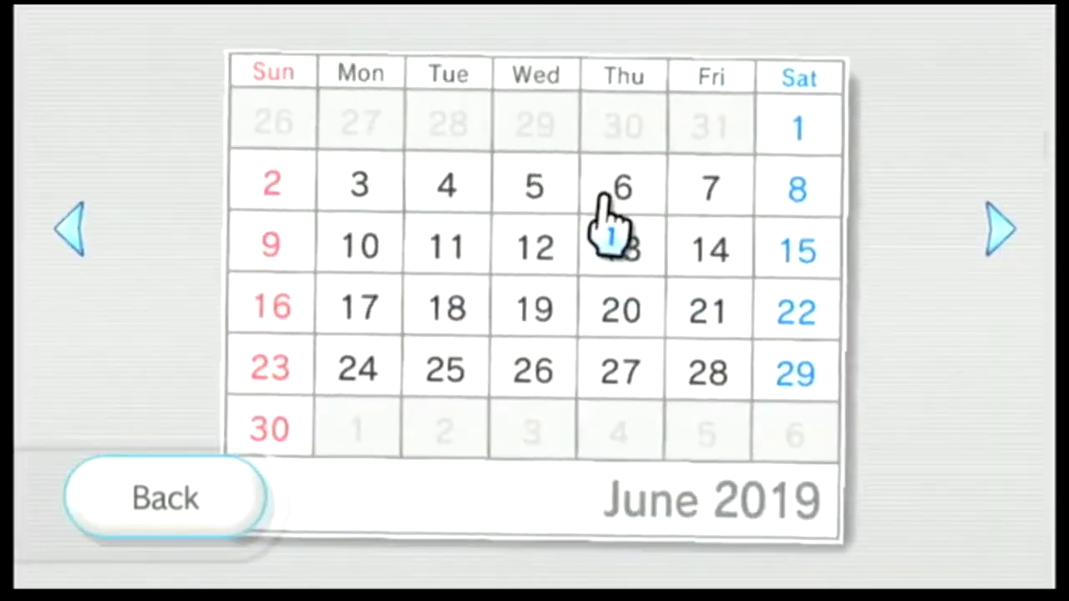
pyautogui.press('Left')
pyautogui.press('Left')
pyautogui.press('Left')
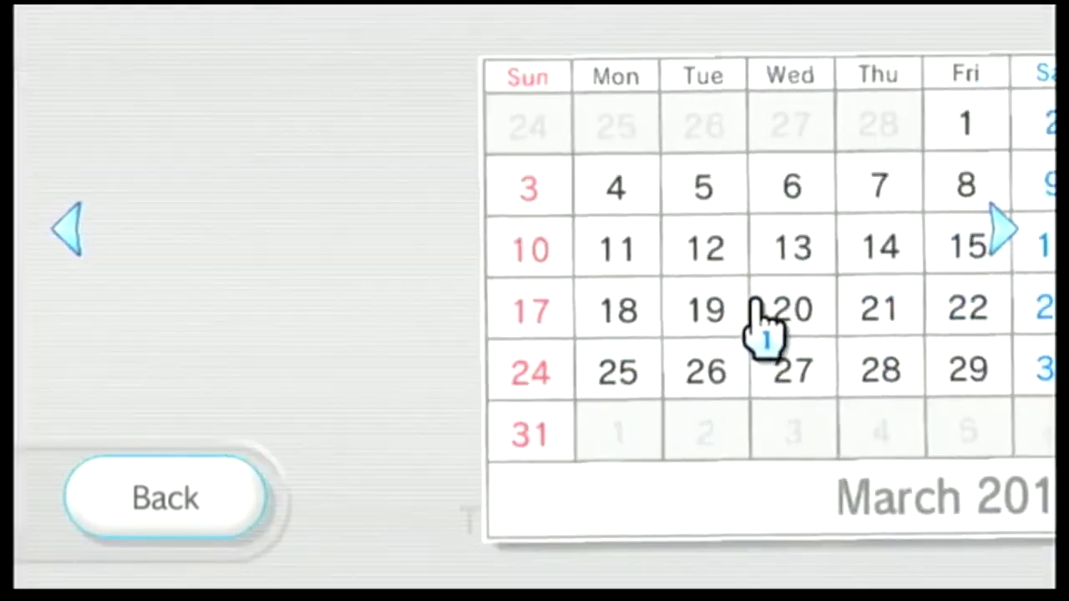
pyautogui.press('Left')
pyautogui.press('Left')
pyautogui.press('Left')
pyautogui.press('Left')
pyautogui.press('Left')
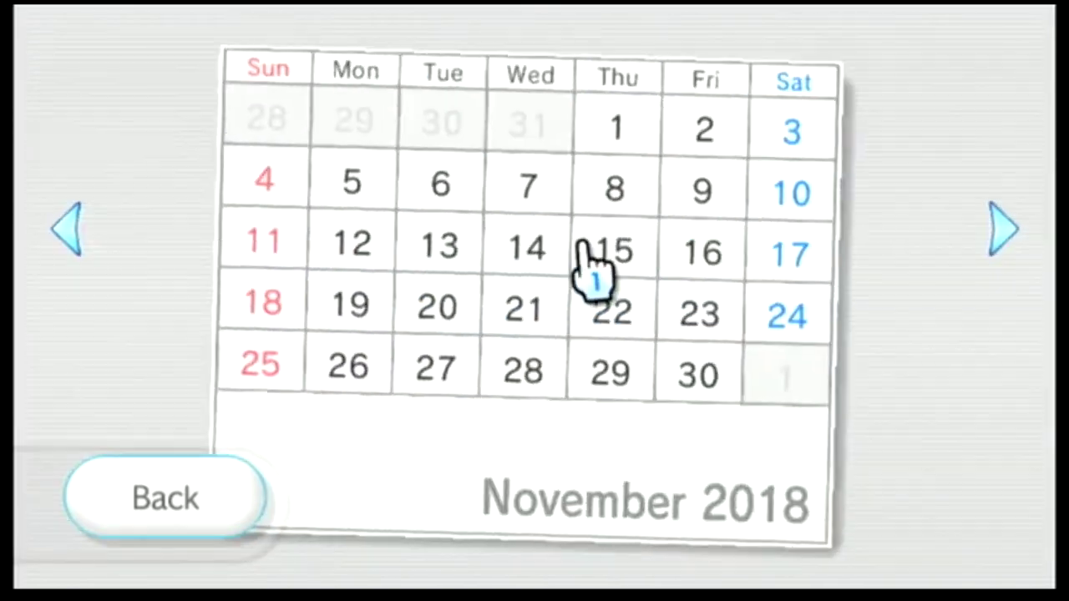
pyautogui.press('Left')
pyautogui.press('Left')
pyautogui.press('Left')
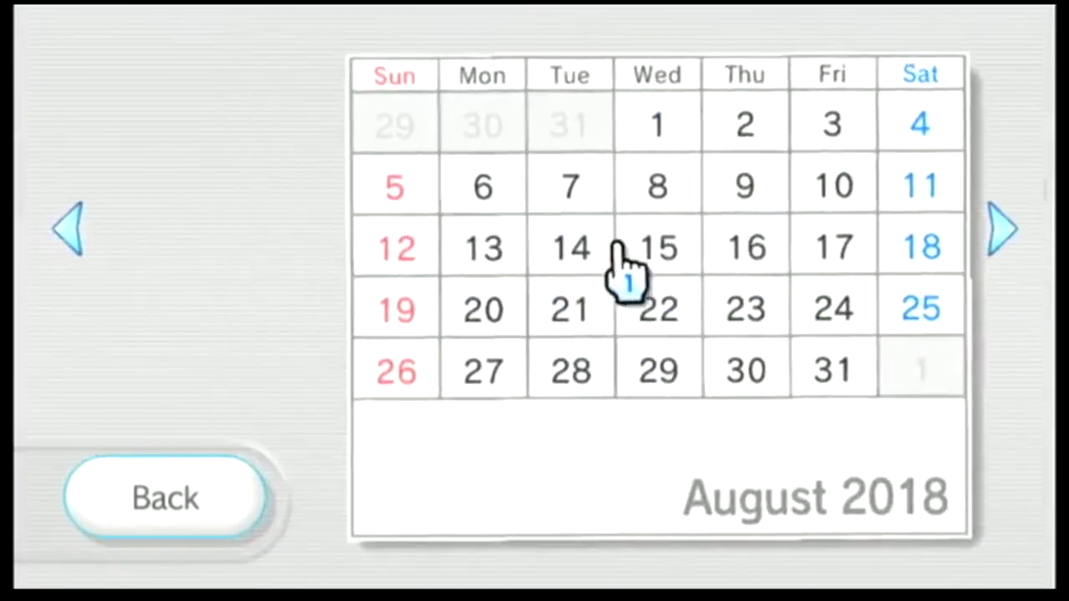
pyautogui.press('Left')
pyautogui.press('Left')
pyautogui.press('Left')
pyautogui.press('Left')
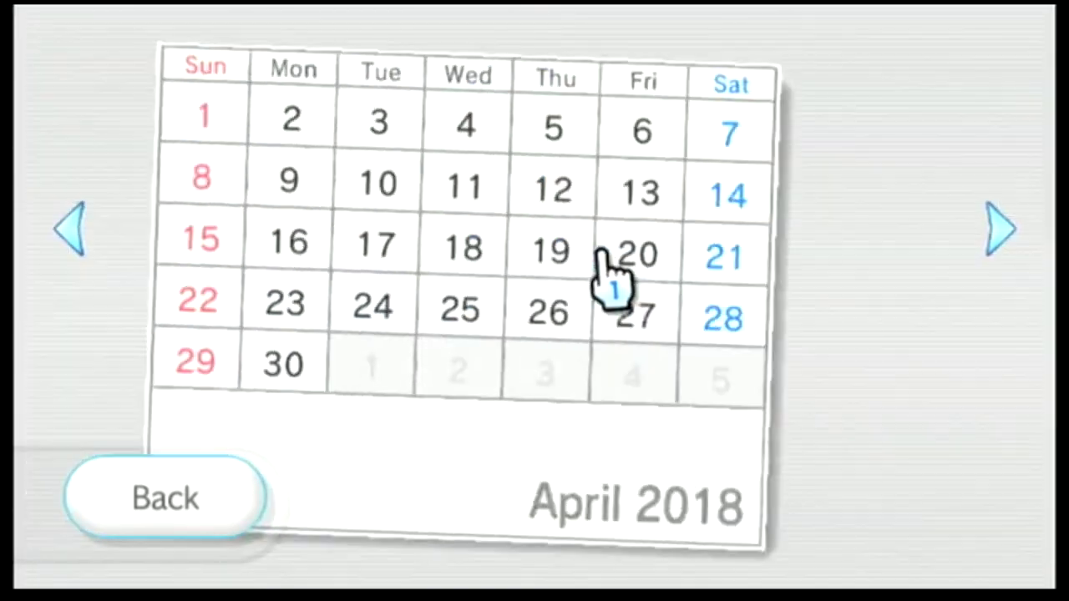
pyautogui.press('Left')
pyautogui.press('Left')
pyautogui.press('Left')
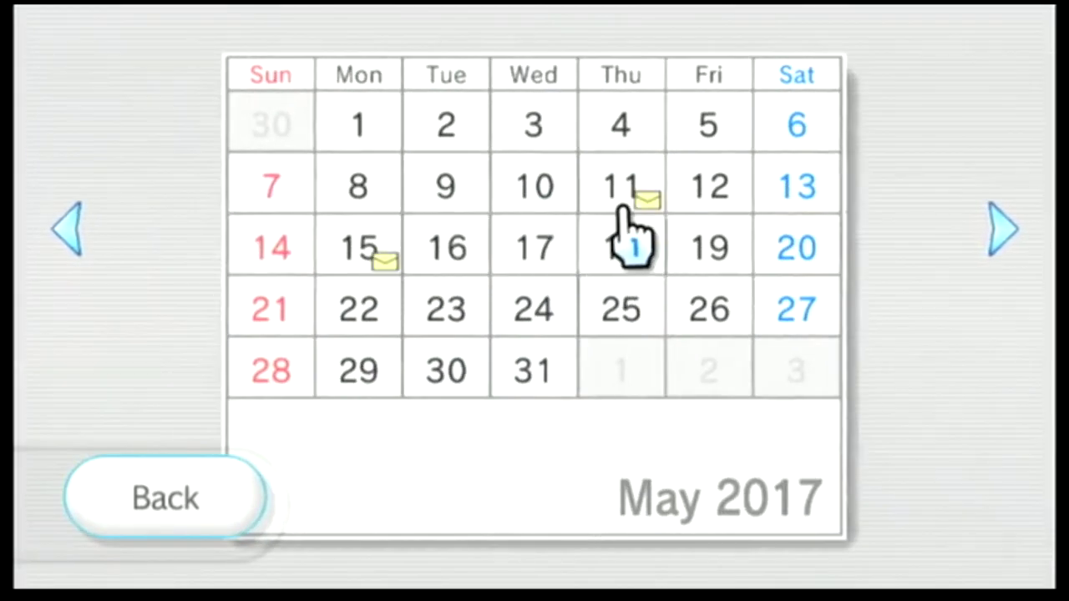
# - Open the messages for Thursday, May 11 and launch the red bomb envelope stored on the SD card
pyautogui.click(616, 199)
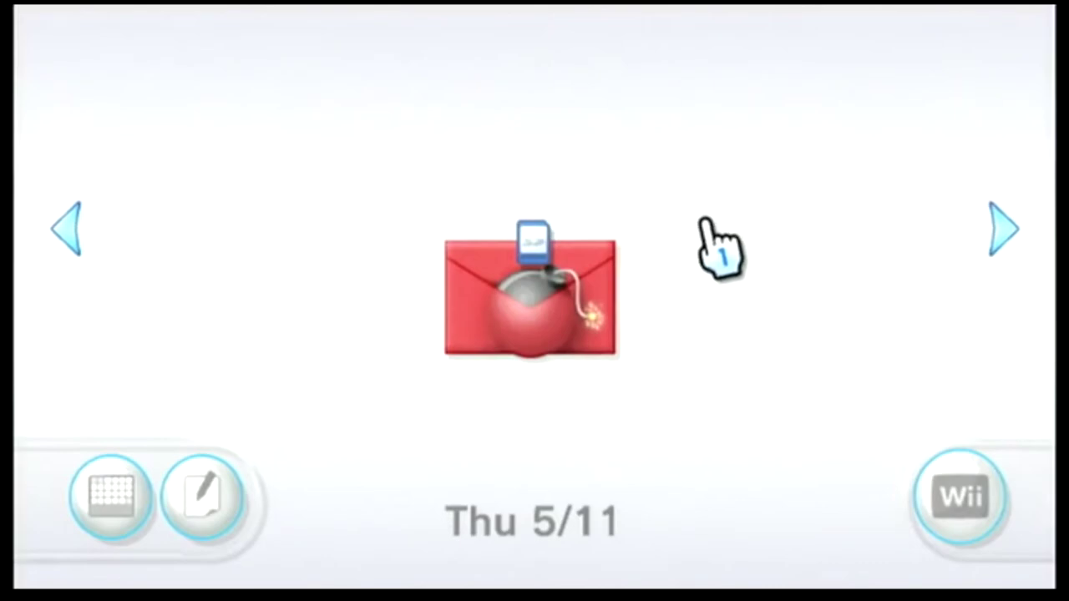
pyautogui.click(499, 351)
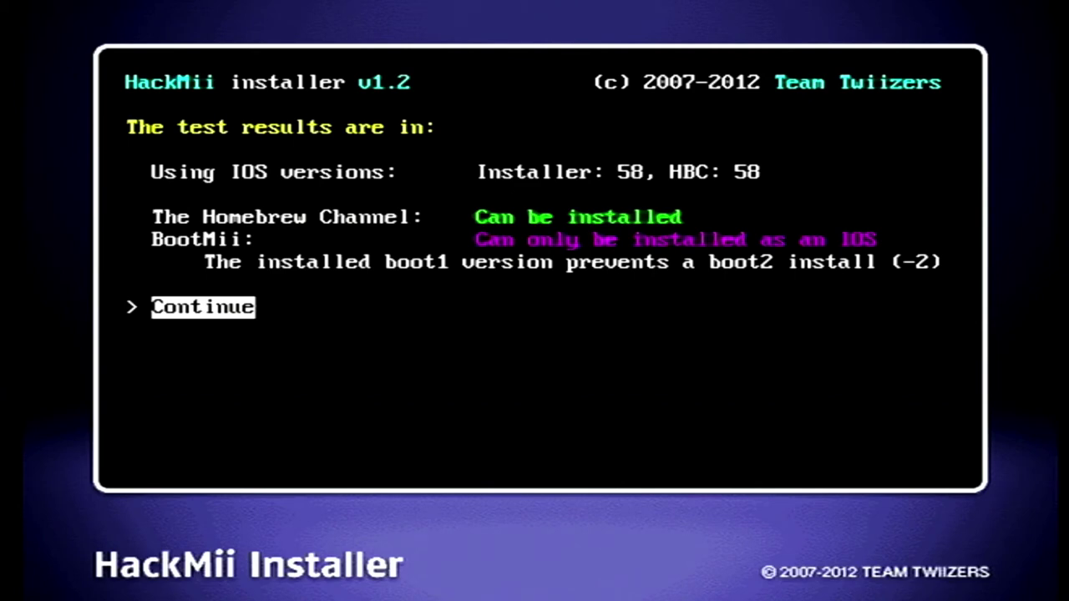
# - Continue past the installer's test results to the main menu and look through its options
pyautogui.press('Return')
pyautogui.press('Up')
pyautogui.press('Up')
pyautogui.press('Up')
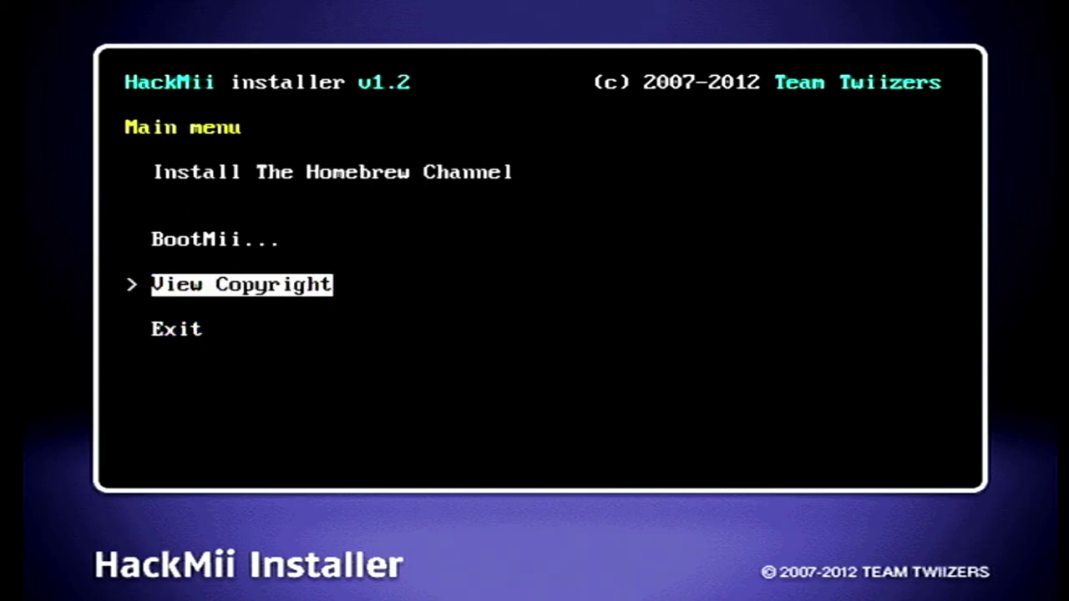
pyautogui.press('Down')
pyautogui.press('Down')
pyautogui.press('Down')
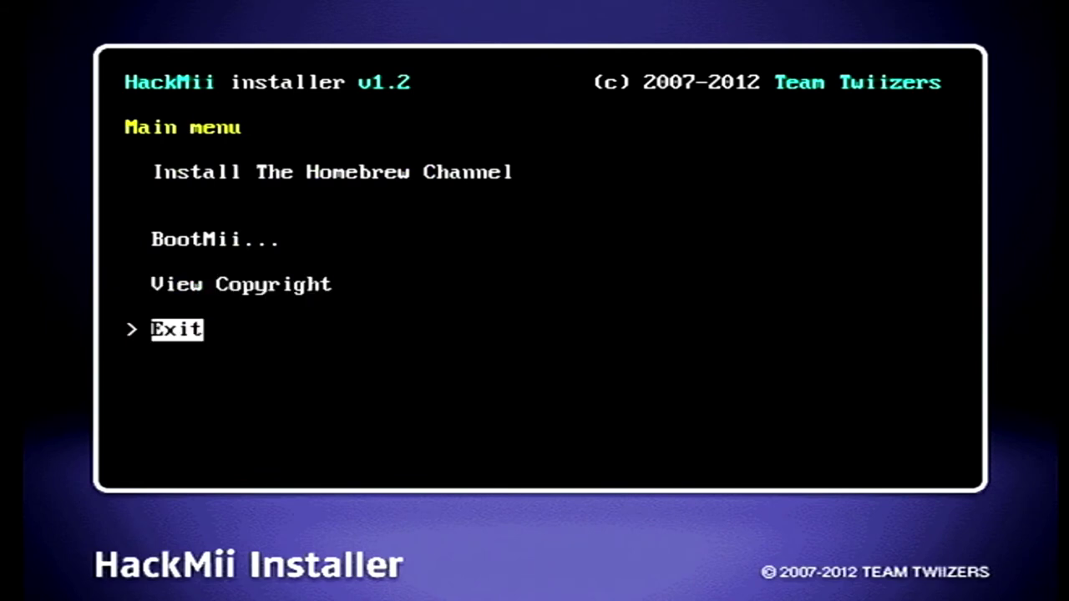
# - Install The Homebrew Channel, confirming with "Yes, continue", and return to the main menu once the installation finishes
pyautogui.press('Up')
pyautogui.press('Up')
pyautogui.press('Up')
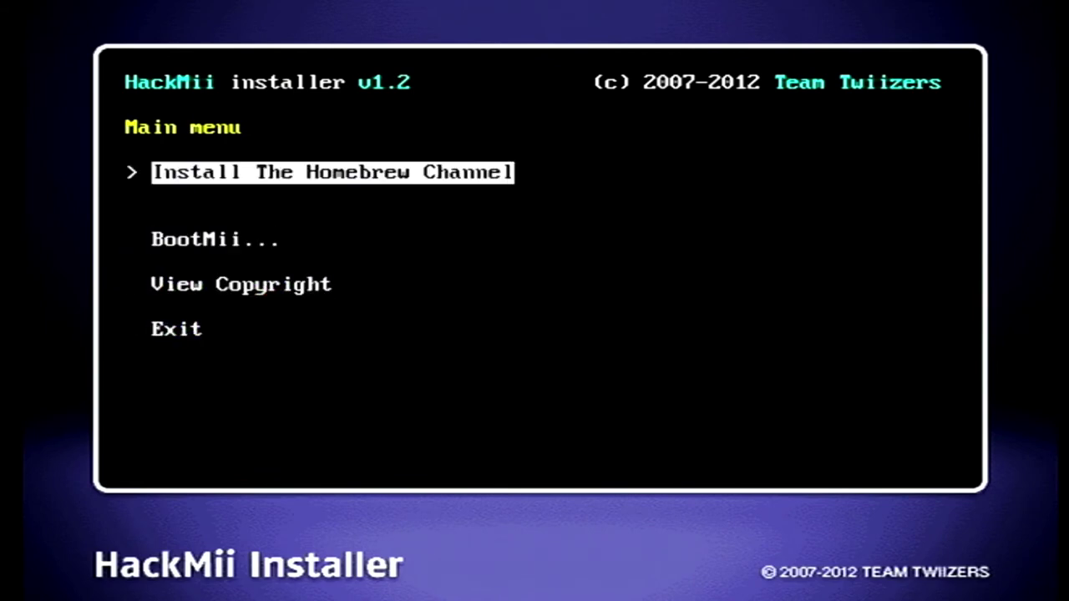
pyautogui.press('Return')
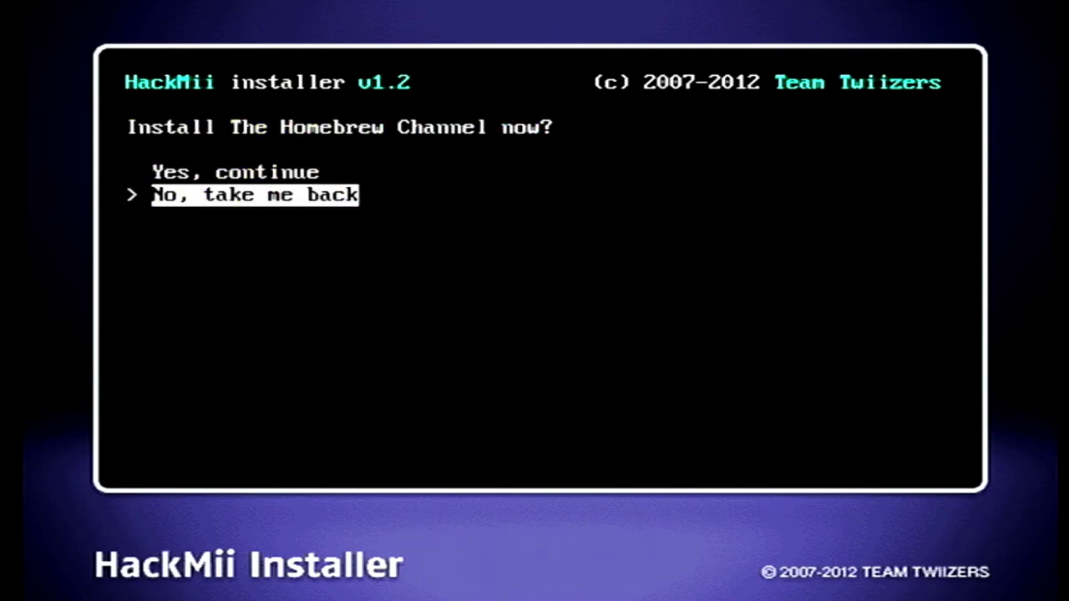
pyautogui.press('Up')
pyautogui.press('Return')
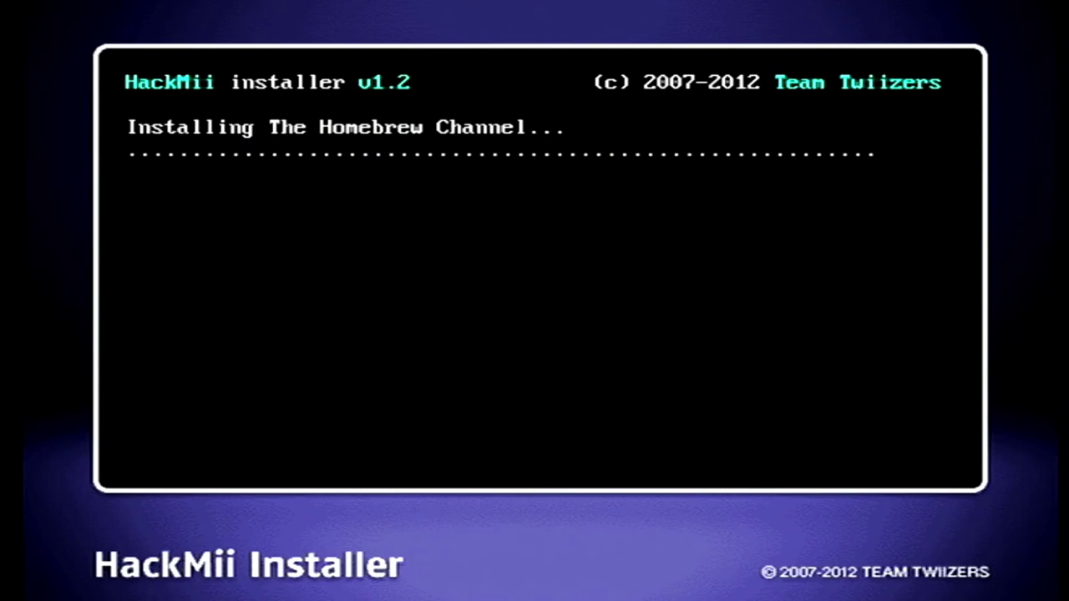
pyautogui.press('Return')
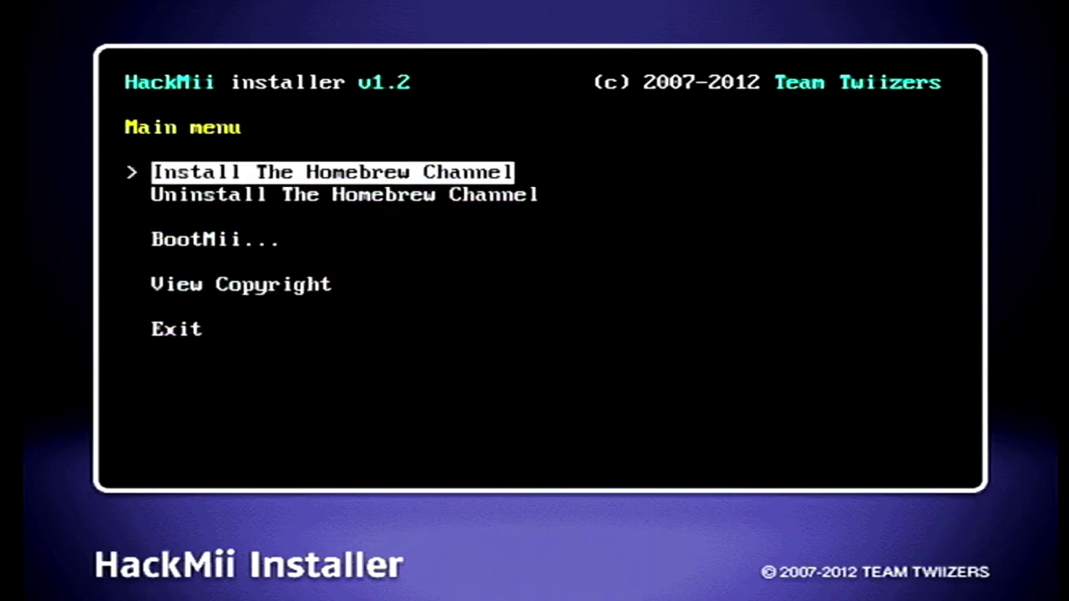
# - Exit the HackMii Installer from its main menu without installing BootMii
pyautogui.press('Down')
pyautogui.press('Down')
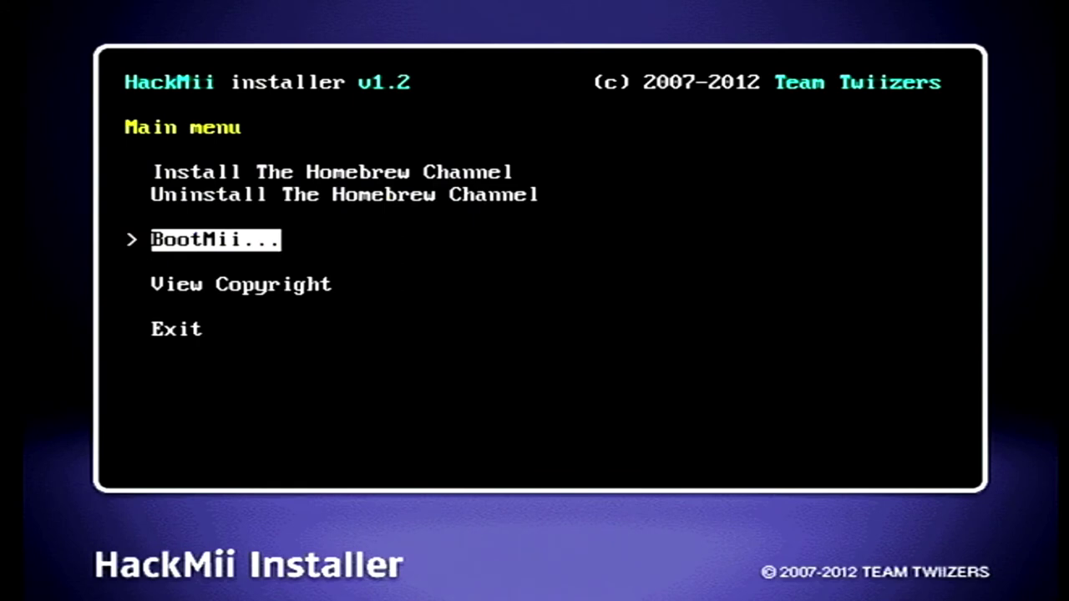
pyautogui.press('Down')
pyautogui.press('Down')
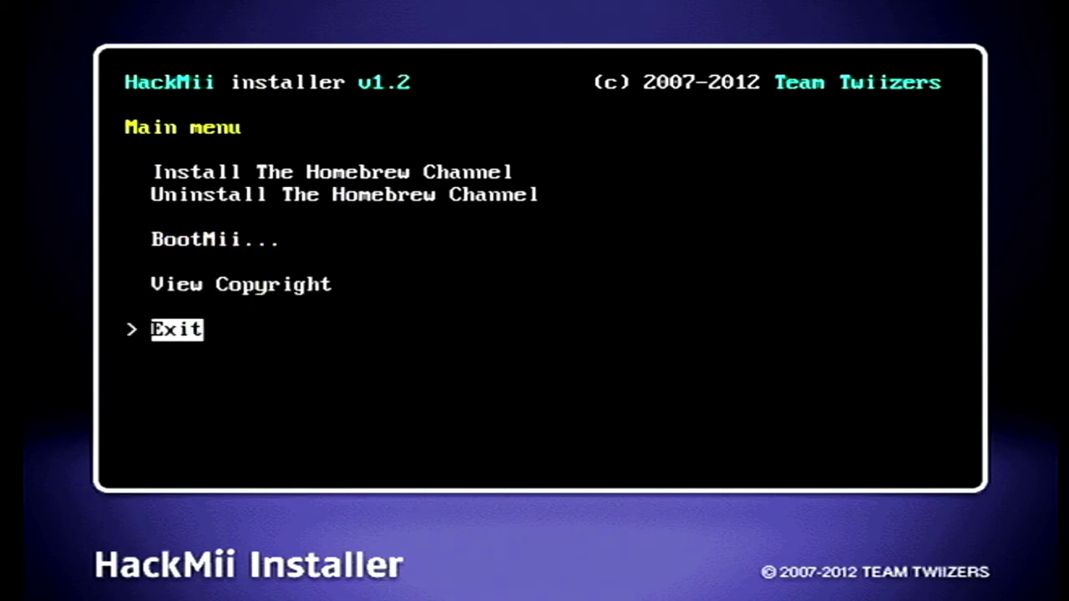
pyautogui.press('Up')
pyautogui.press('Up')
pyautogui.press('Down')
pyautogui.press('Down')
pyautogui.press('Return')
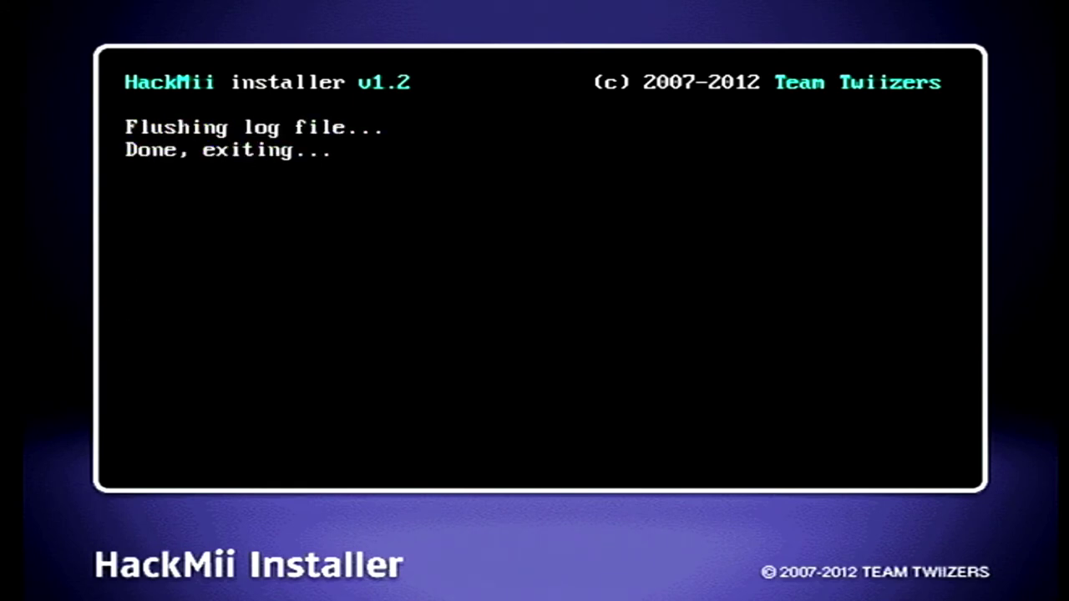